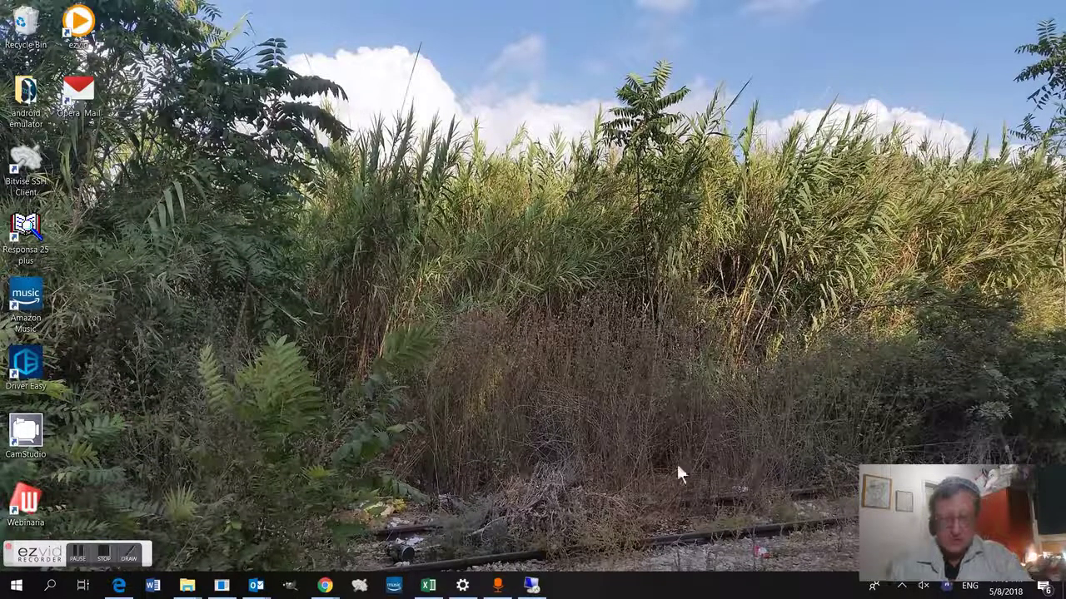
Step: Review the mail account's general settings in the remote server session, then minimize it
{"action": "left_click_drag", "start_coordinate": [966, 506], "coordinate": [109, 496]}
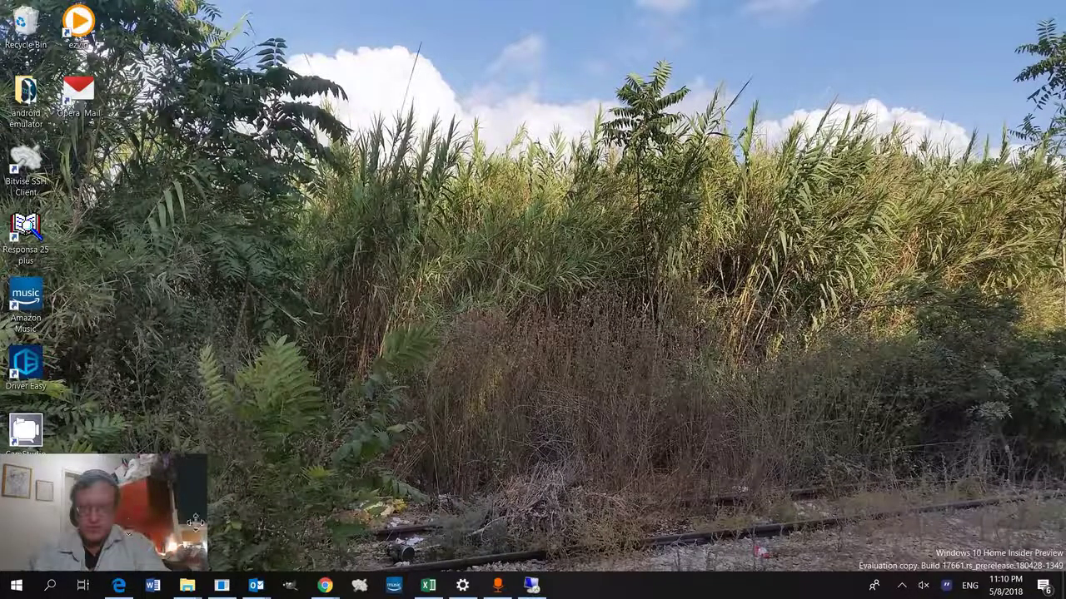
{"action": "mouse_move", "coordinate": [540, 591]}
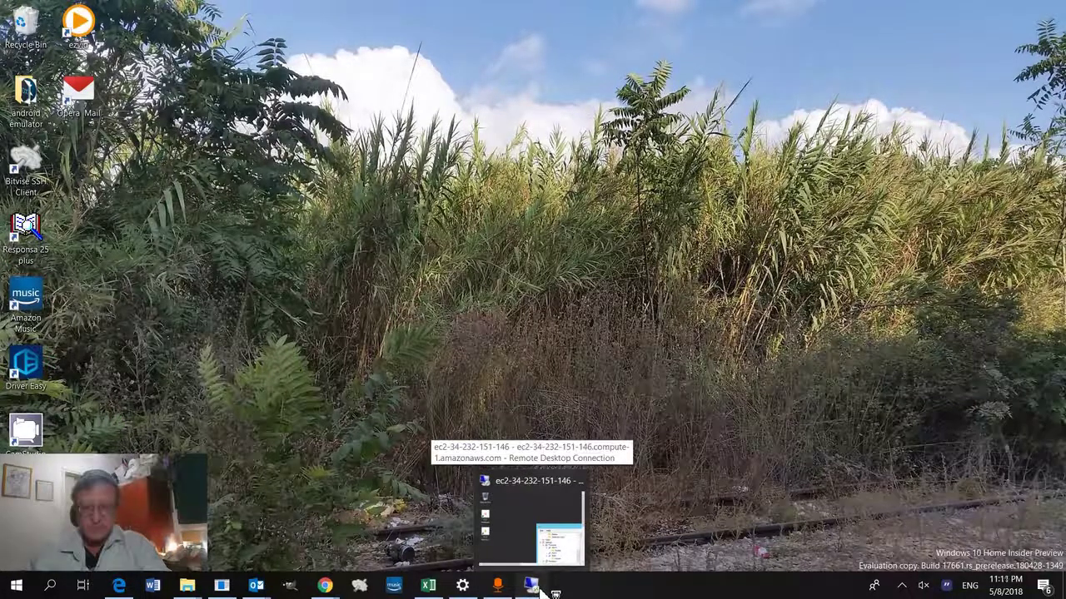
{"action": "left_click", "coordinate": [541, 592]}
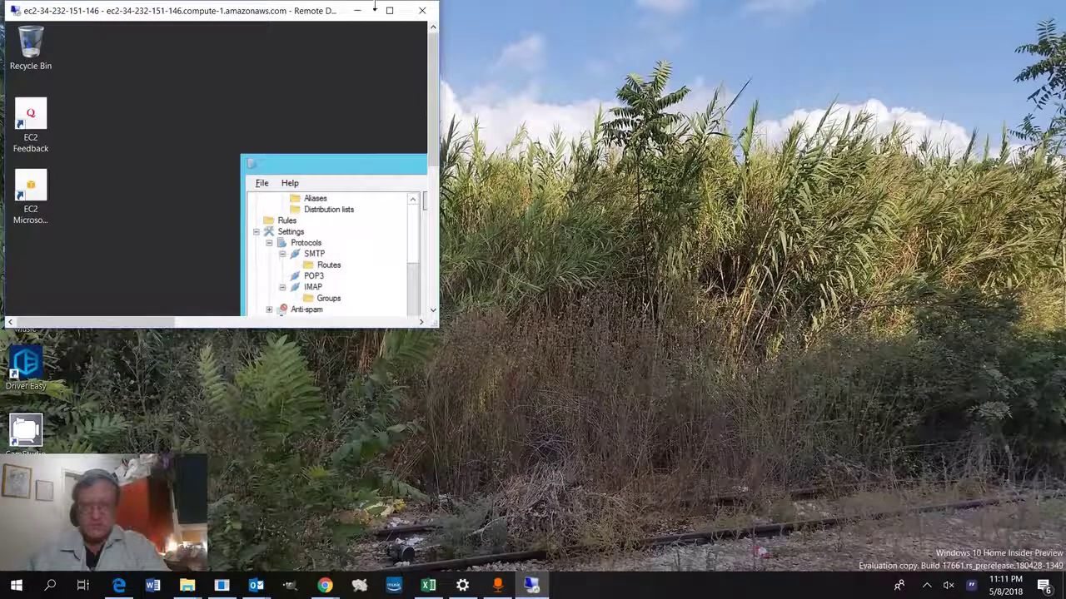
{"action": "left_click", "coordinate": [388, 12]}
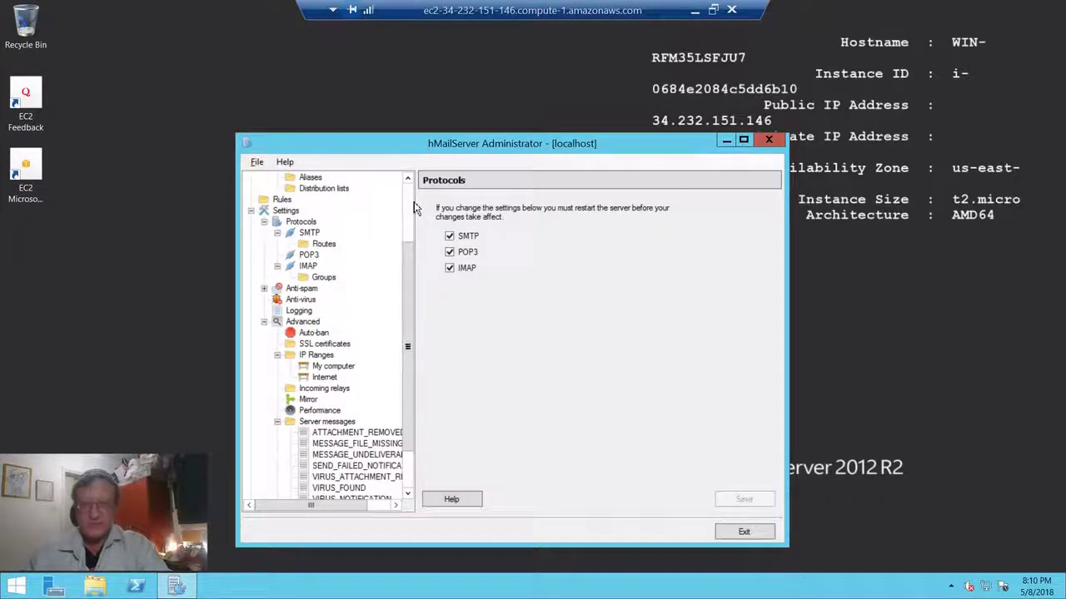
{"action": "scroll", "coordinate": [412, 234], "scroll_direction": "up", "scroll_amount": 3}
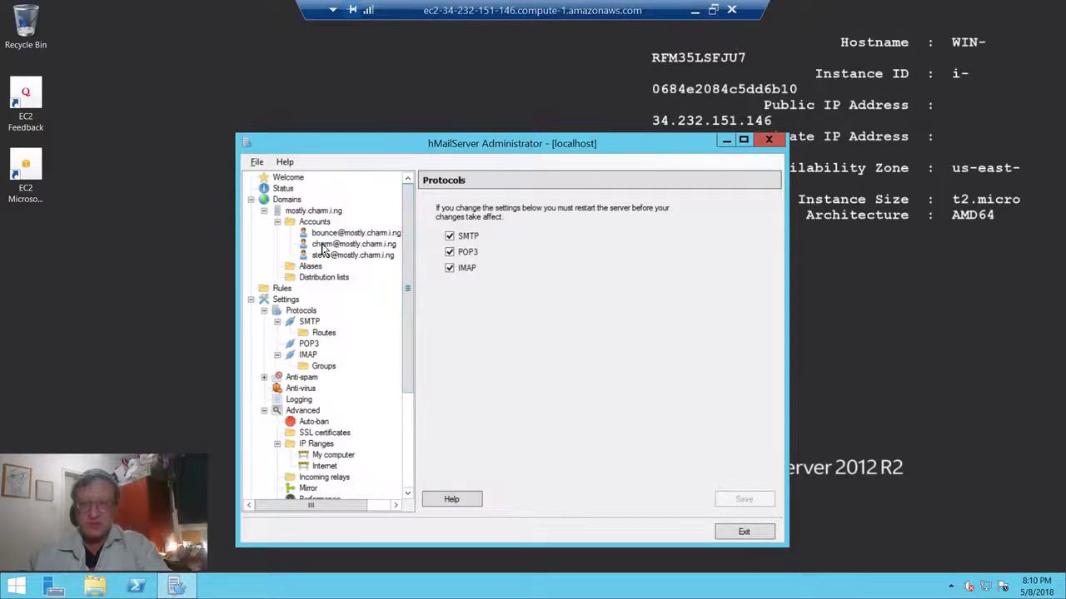
{"action": "left_click", "coordinate": [320, 248]}
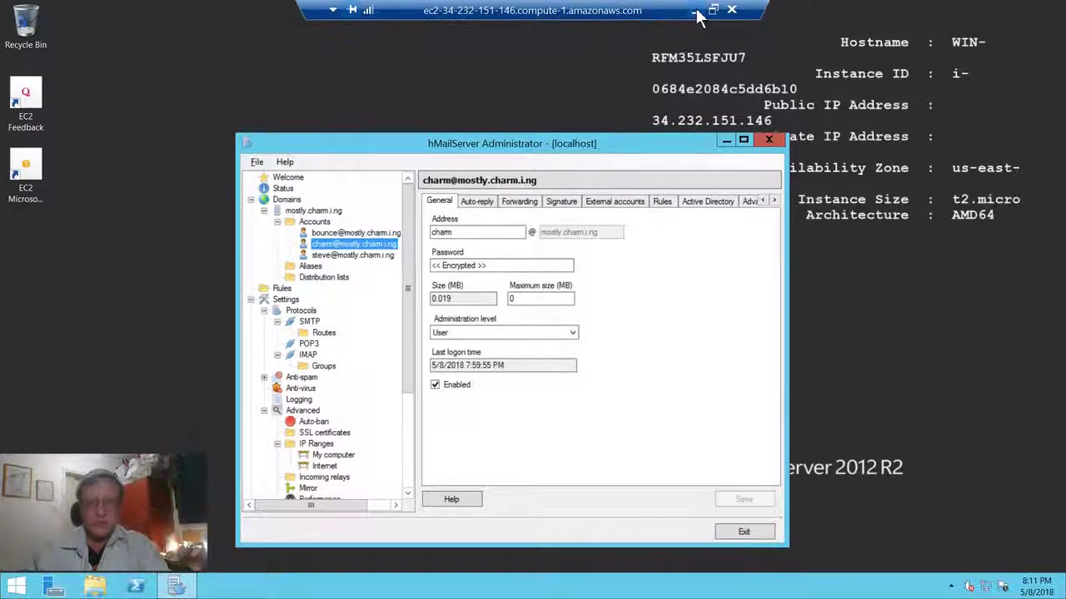
{"action": "left_click", "coordinate": [696, 11]}
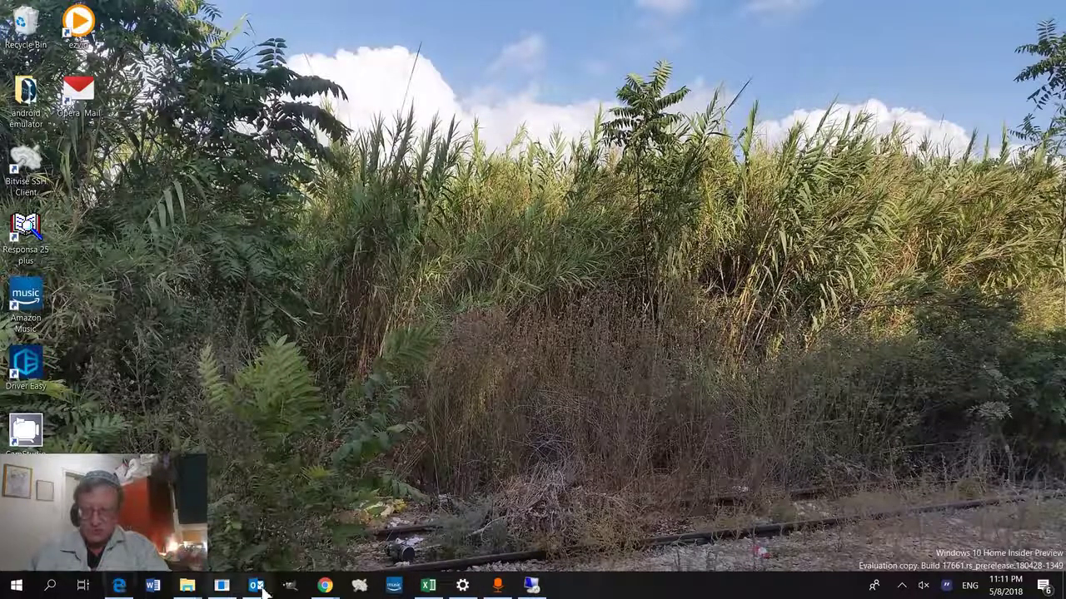
Step: Bring Outlook forward and start adding a new account from the File view
{"action": "mouse_move", "coordinate": [258, 592]}
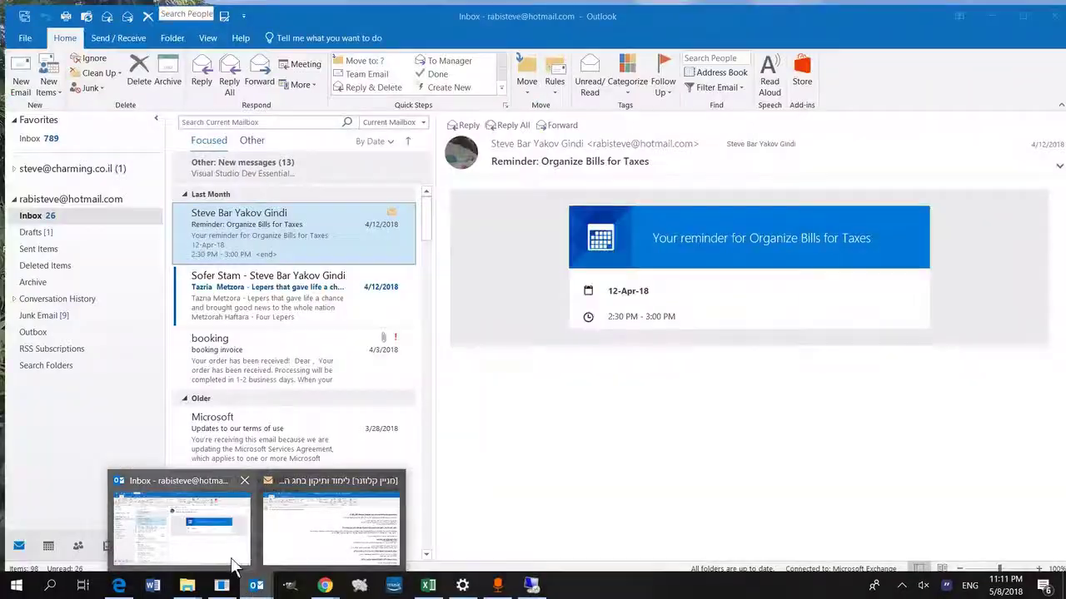
{"action": "left_click", "coordinate": [182, 526]}
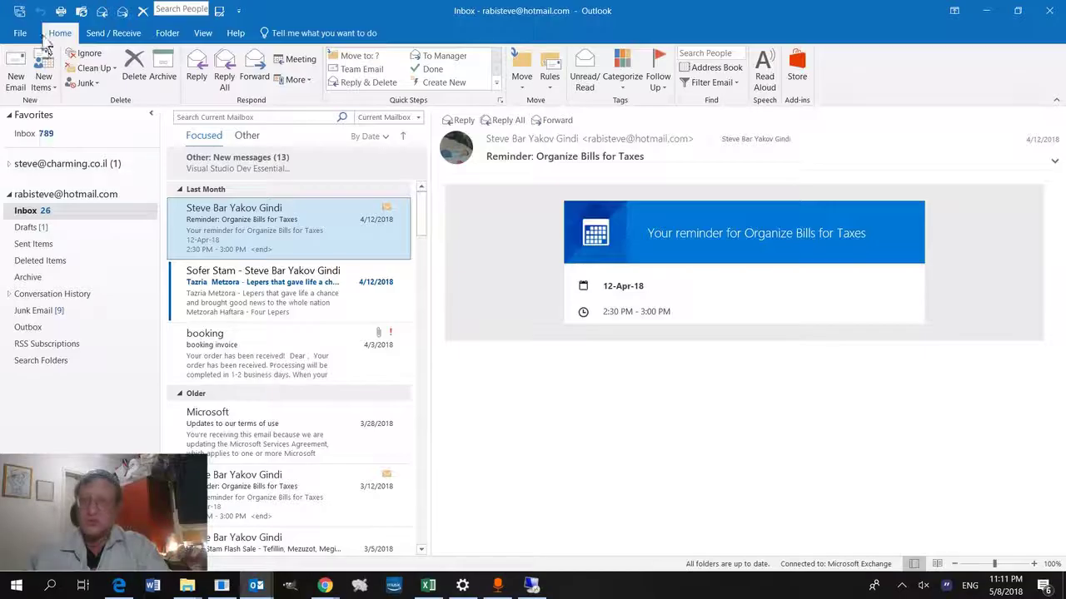
{"action": "left_click", "coordinate": [20, 34]}
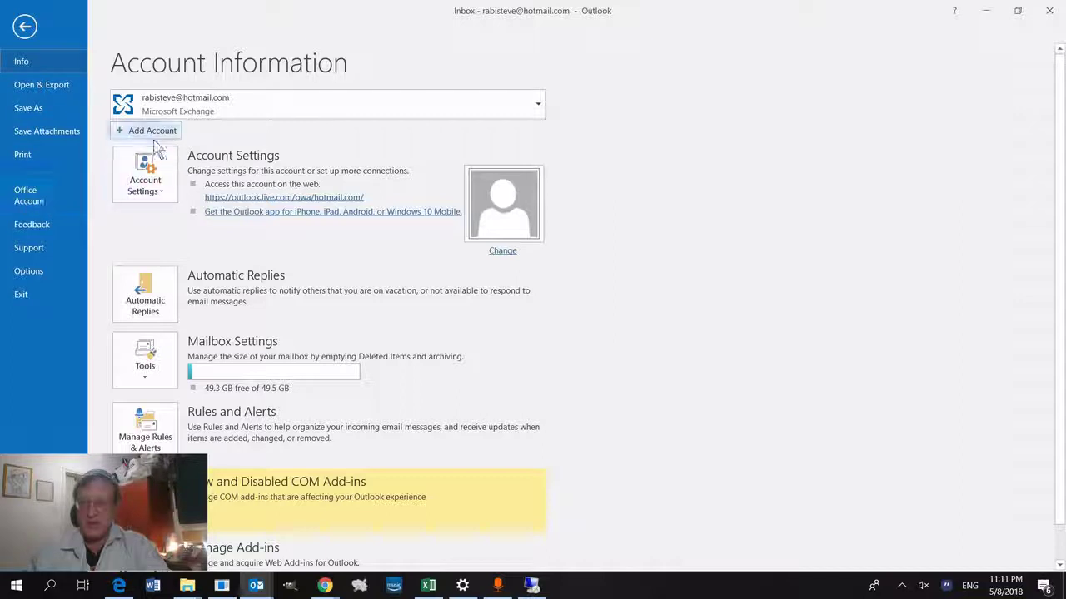
{"action": "key", "text": "Escape"}
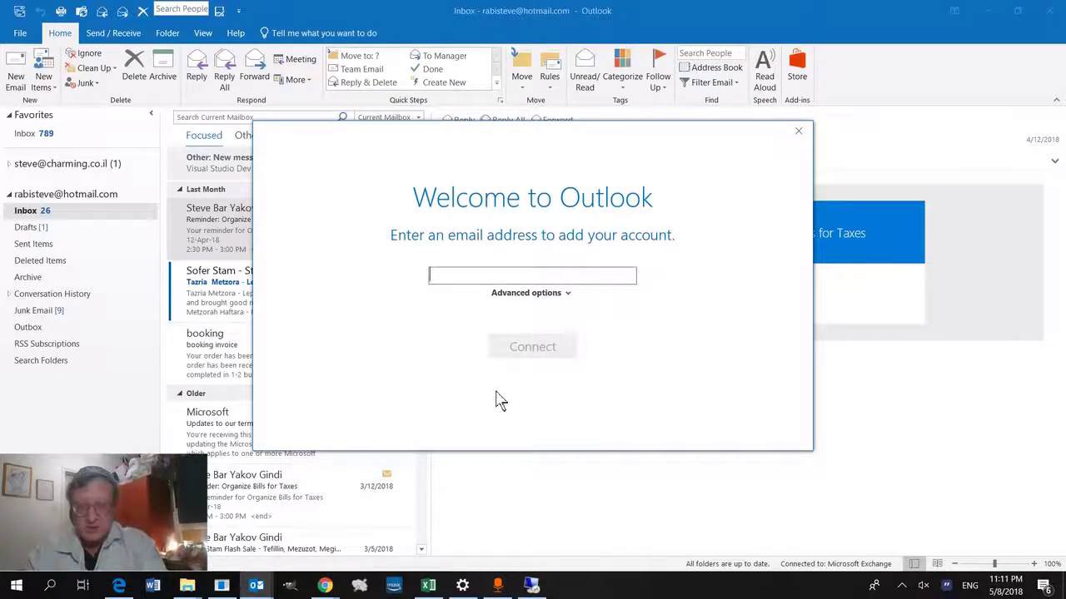
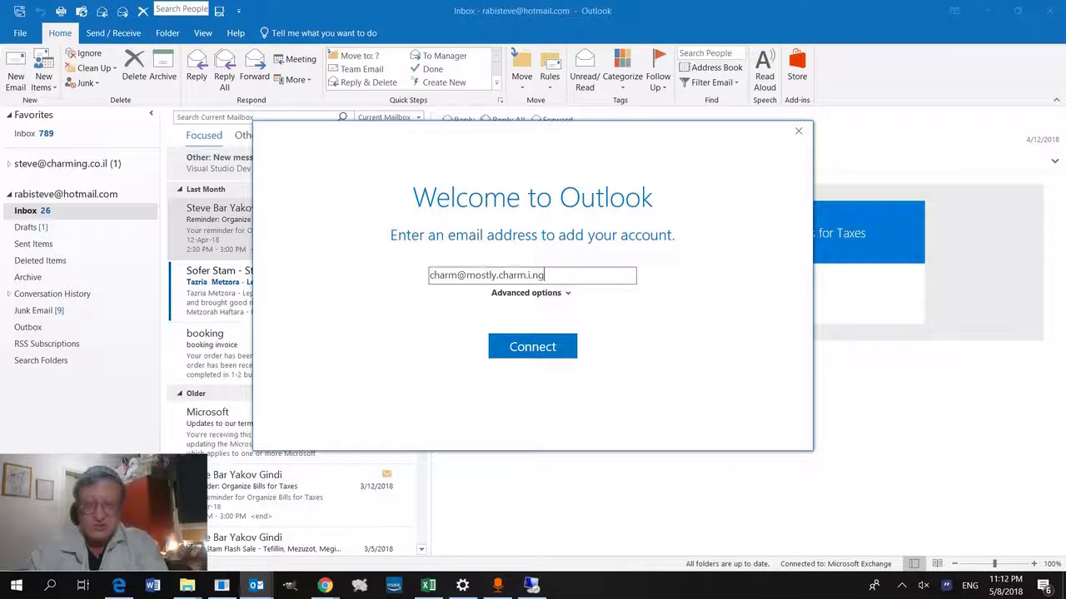
Step: Enter the new hMailServer account's email address and connect
{"action": "left_click", "coordinate": [550, 359]}
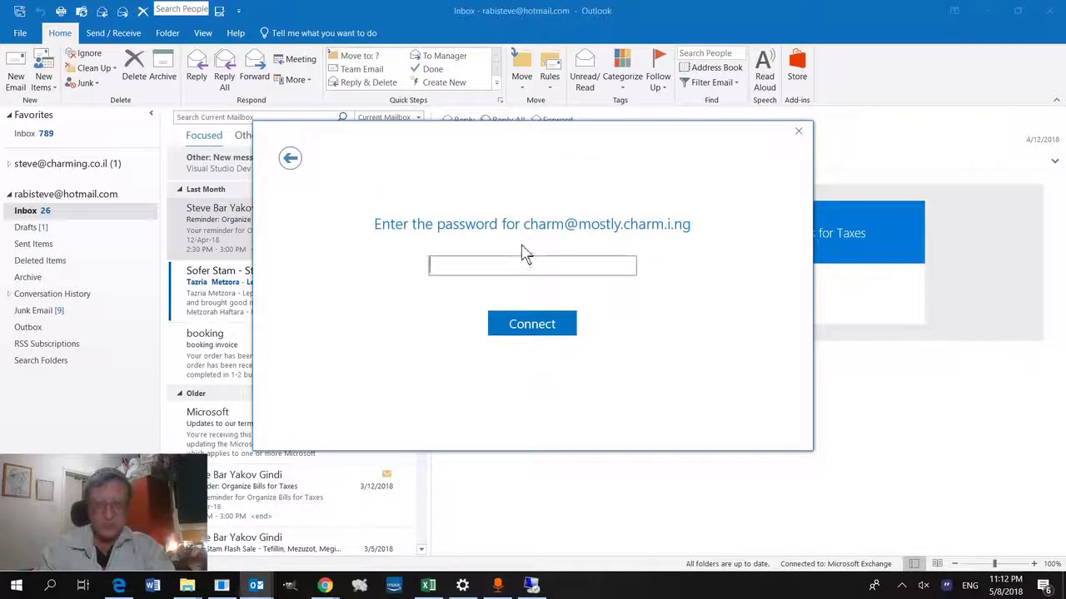
Step: Enter the account password, connect, and confirm that account setup is complete
{"action": "left_click", "coordinate": [523, 265]}
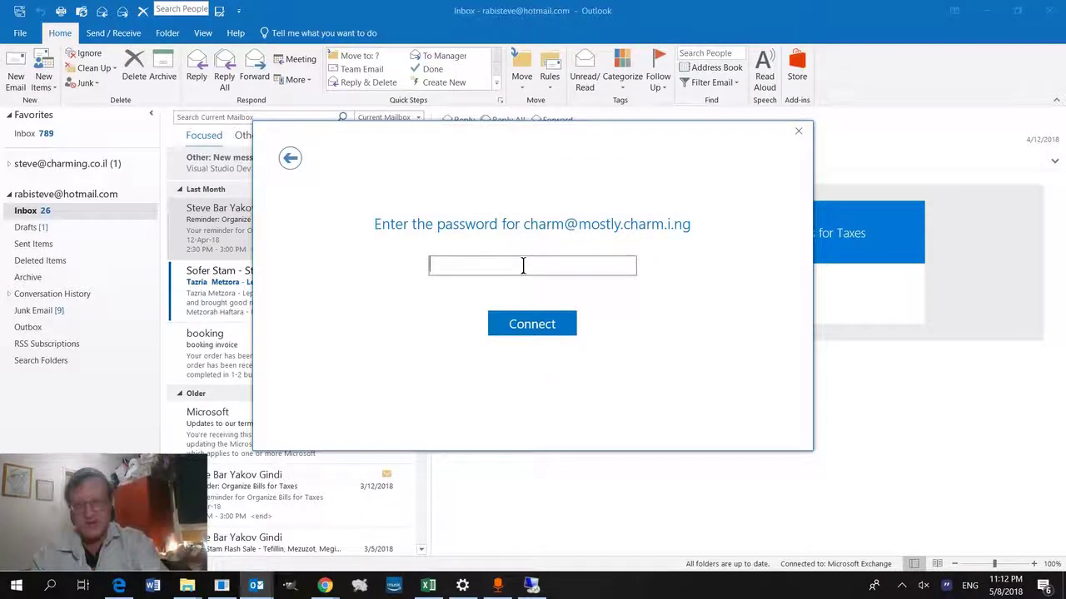
{"action": "type", "text": "•••••"}
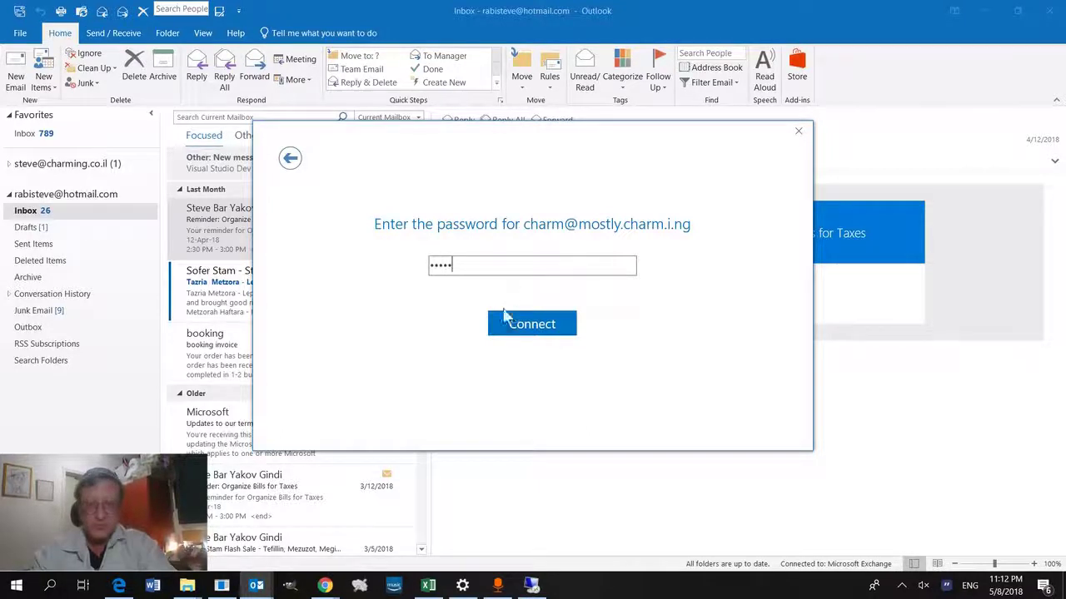
{"action": "left_click", "coordinate": [538, 331]}
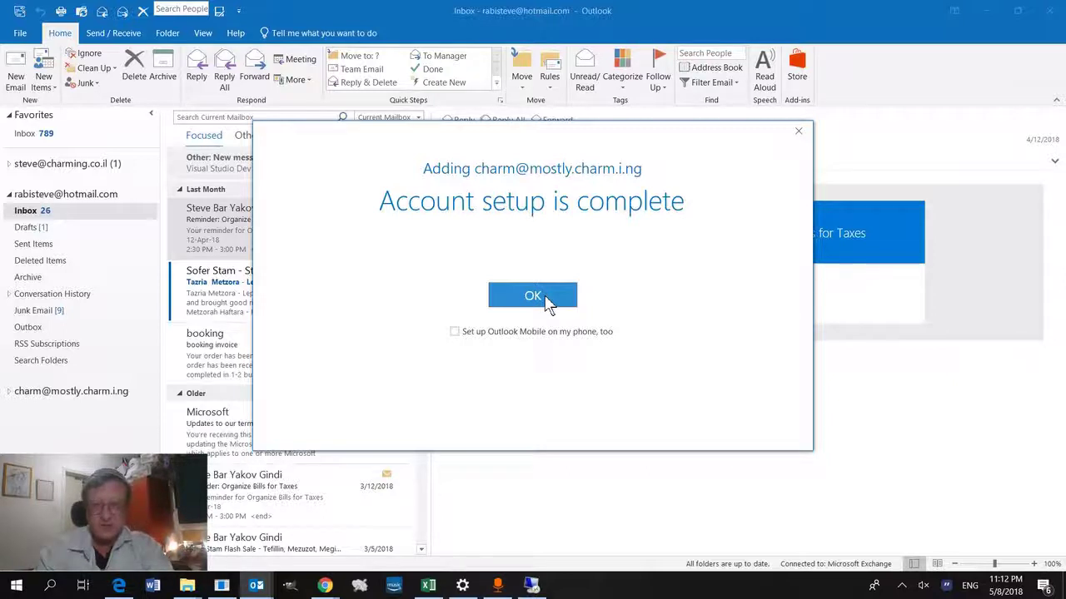
{"action": "left_click", "coordinate": [547, 301]}
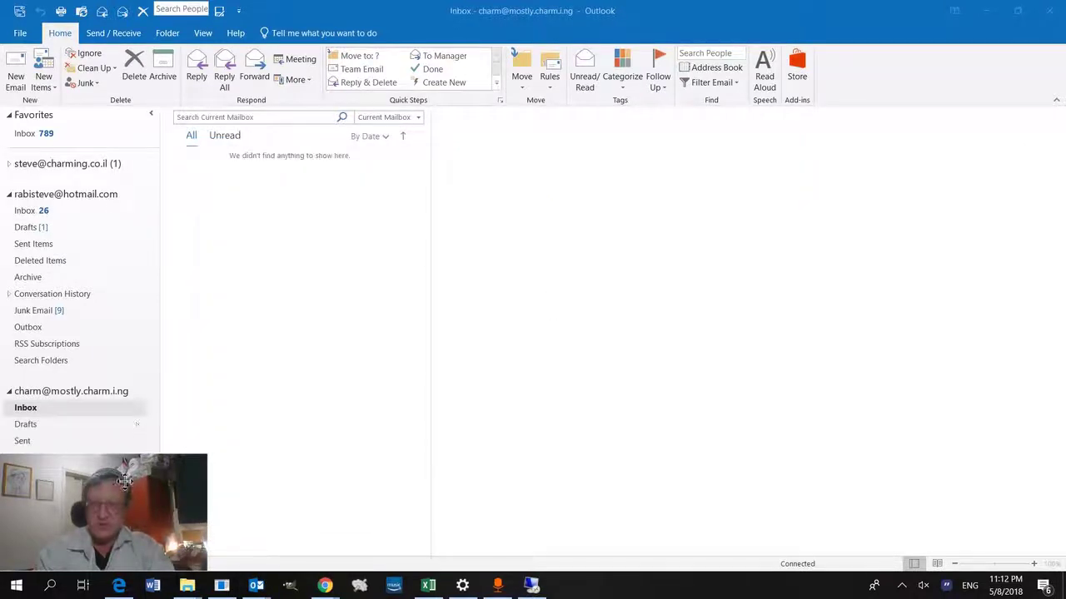
Step: Read both Microsoft Outlook Test Messages in the new account's Inbox, then return to mail
{"action": "left_click", "coordinate": [105, 413]}
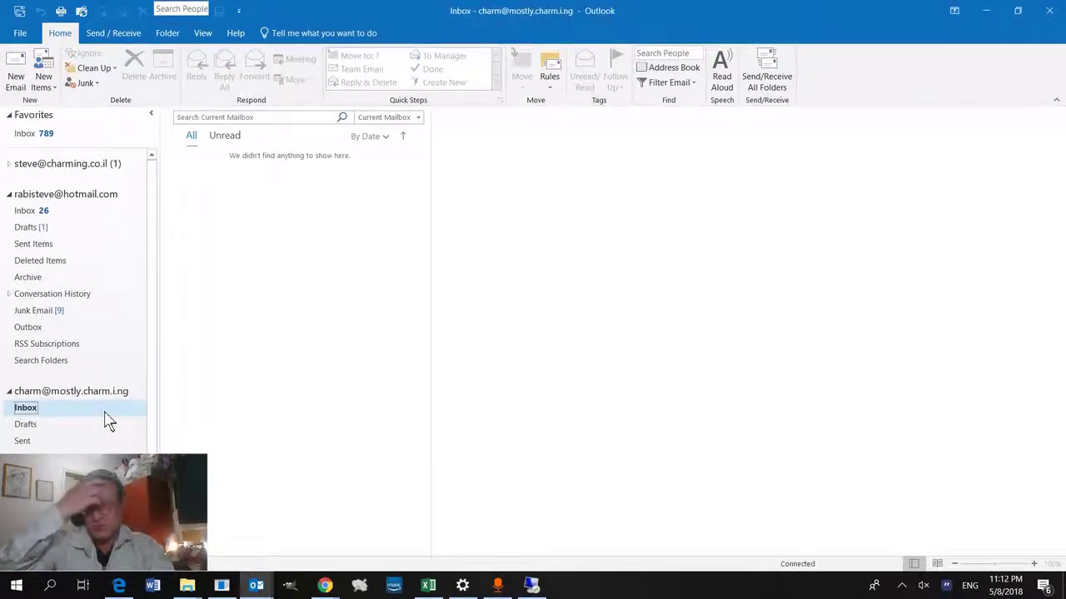
{"action": "left_click", "coordinate": [114, 38]}
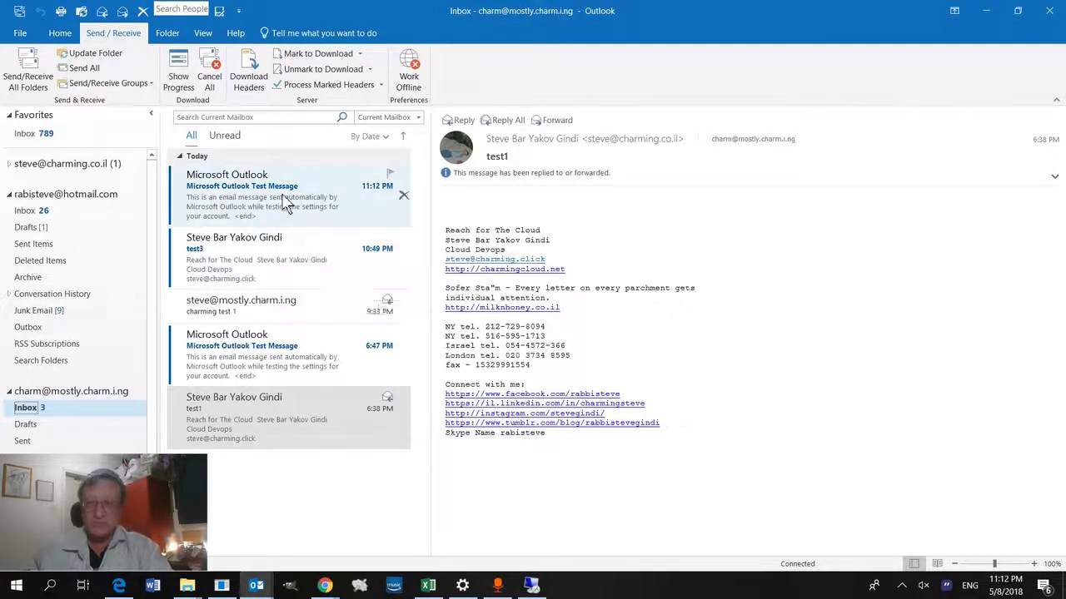
{"action": "left_click", "coordinate": [283, 204]}
{"action": "left_click", "coordinate": [291, 343]}
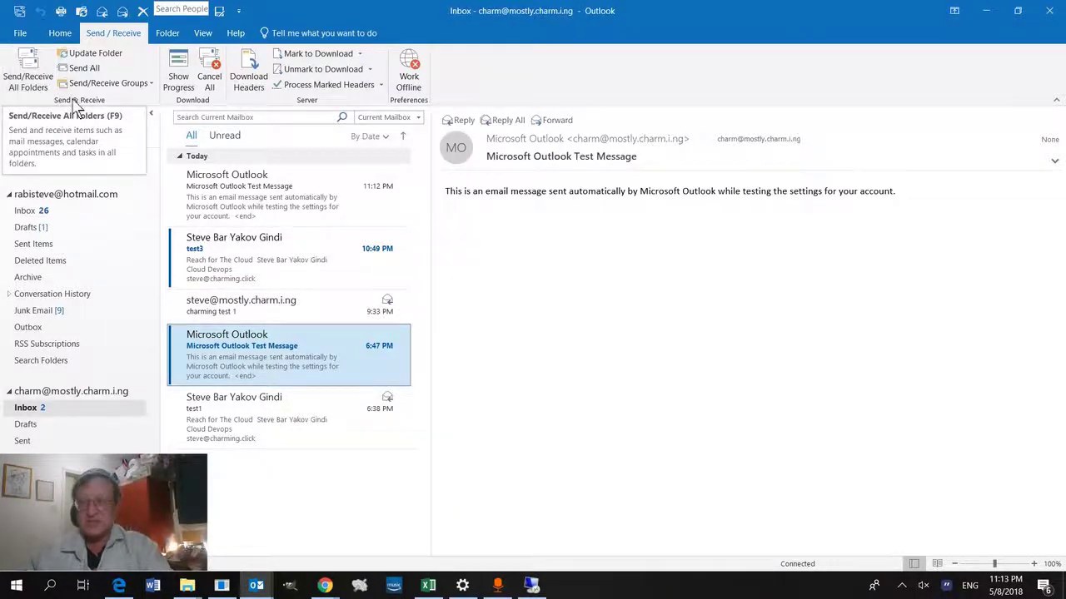
{"action": "left_click", "coordinate": [23, 33]}
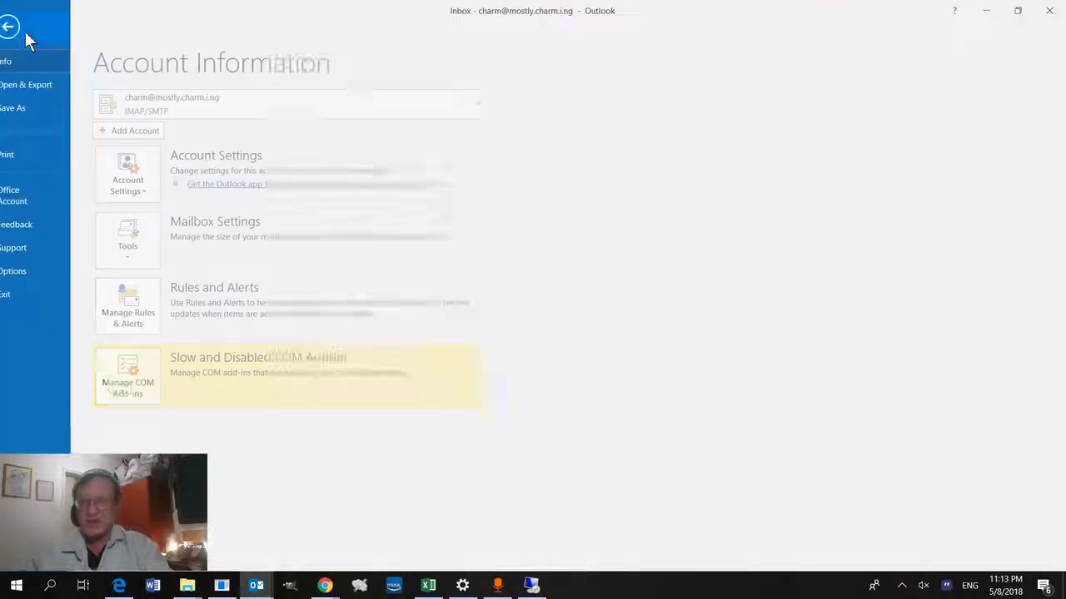
{"action": "left_click", "coordinate": [25, 31]}
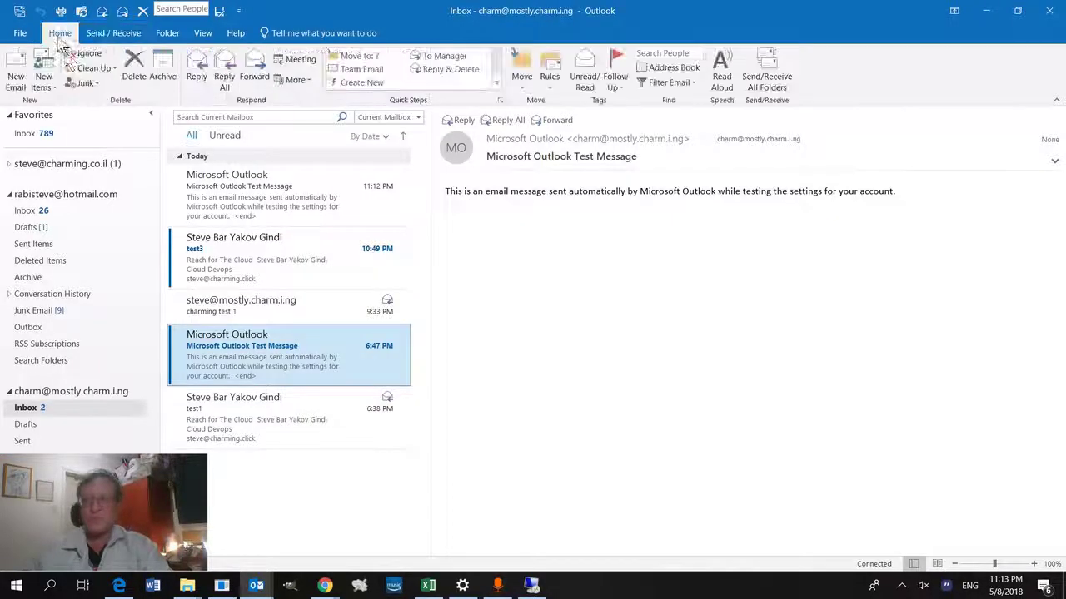
Step: Send the account itself an email titled 'this is a test from Outlook' with body '1'
{"action": "left_click", "coordinate": [17, 77]}
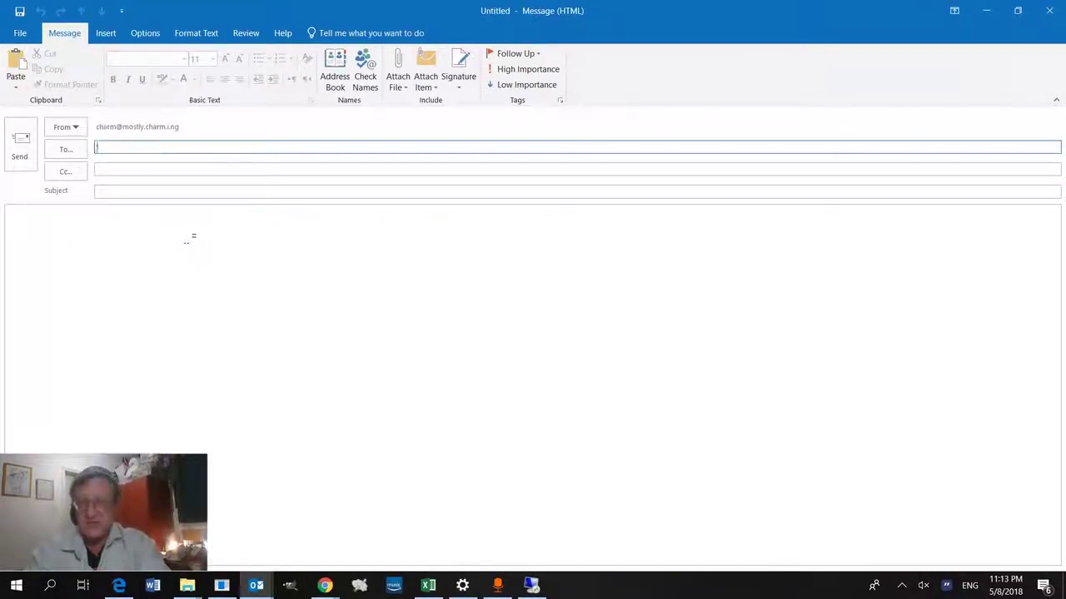
{"action": "type", "text": "charm"}
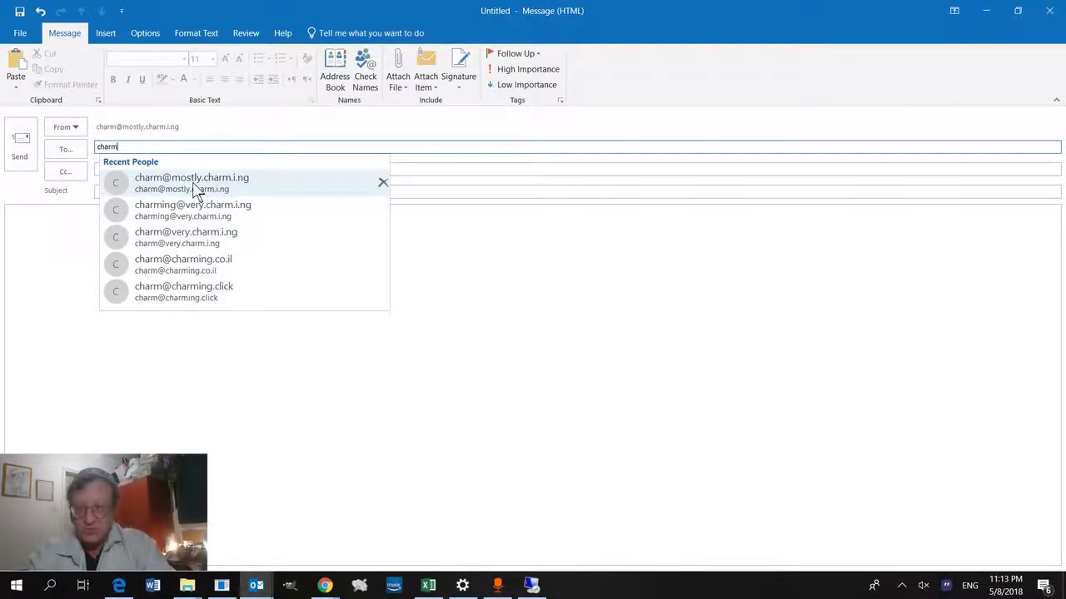
{"action": "left_click", "coordinate": [253, 190]}
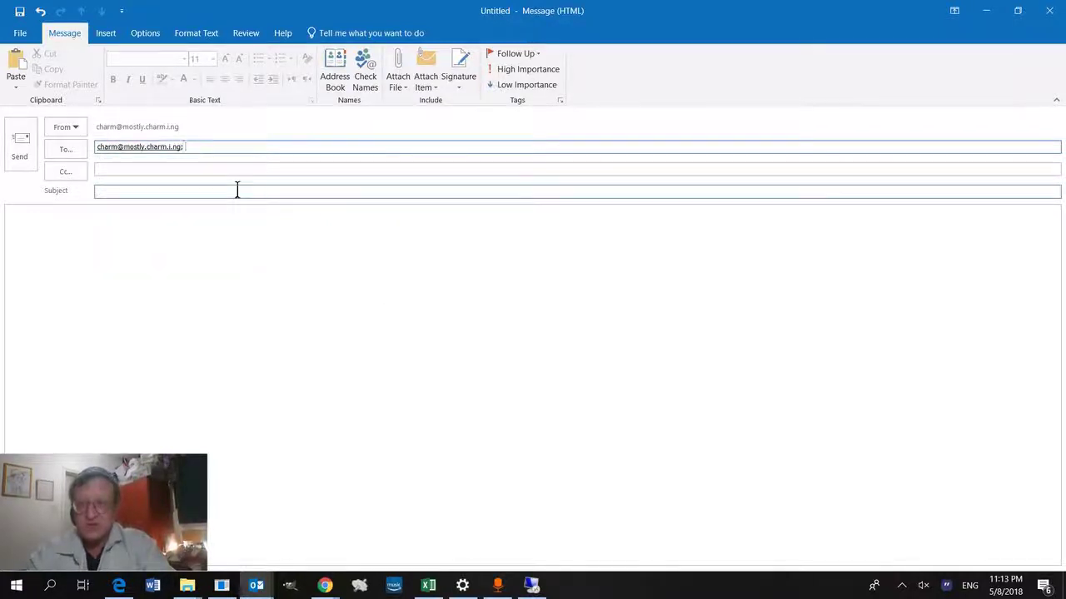
{"action": "left_click", "coordinate": [237, 190]}
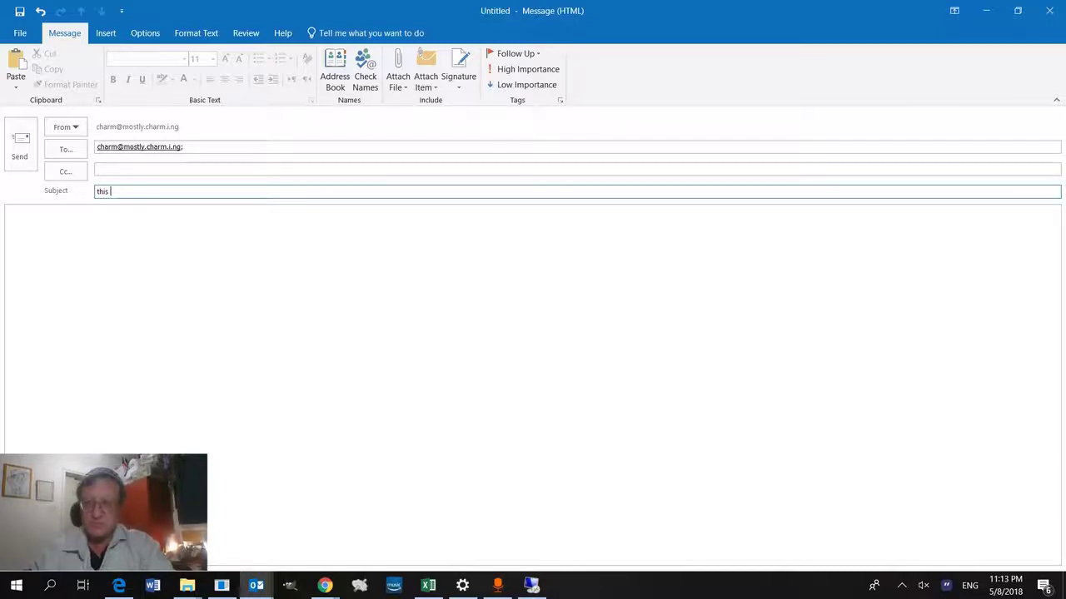
{"action": "type", "text": "is  a test "}
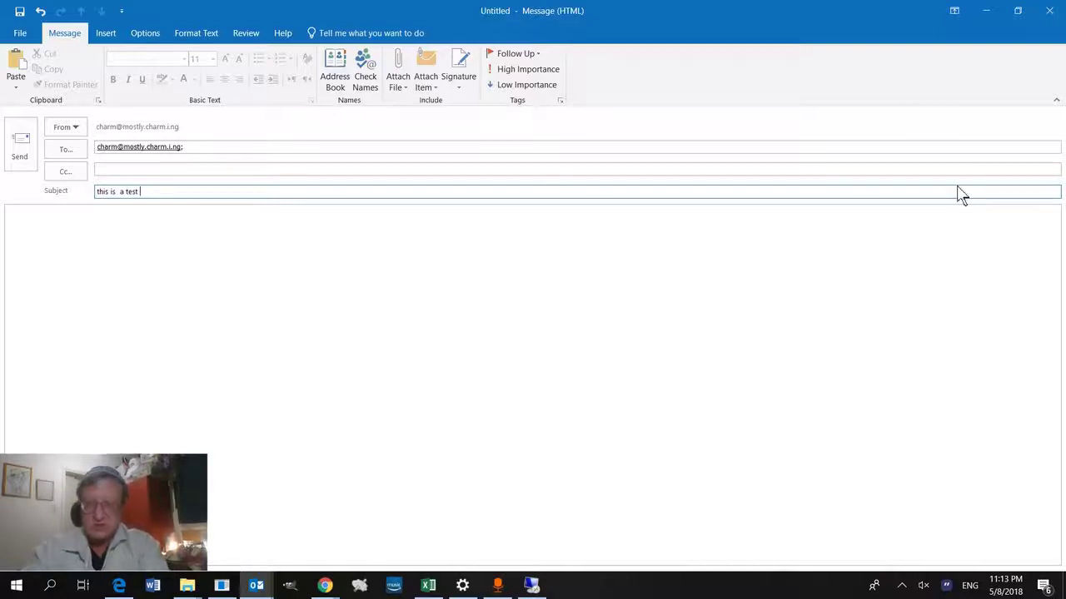
{"action": "type", "text": "from Outlook"}
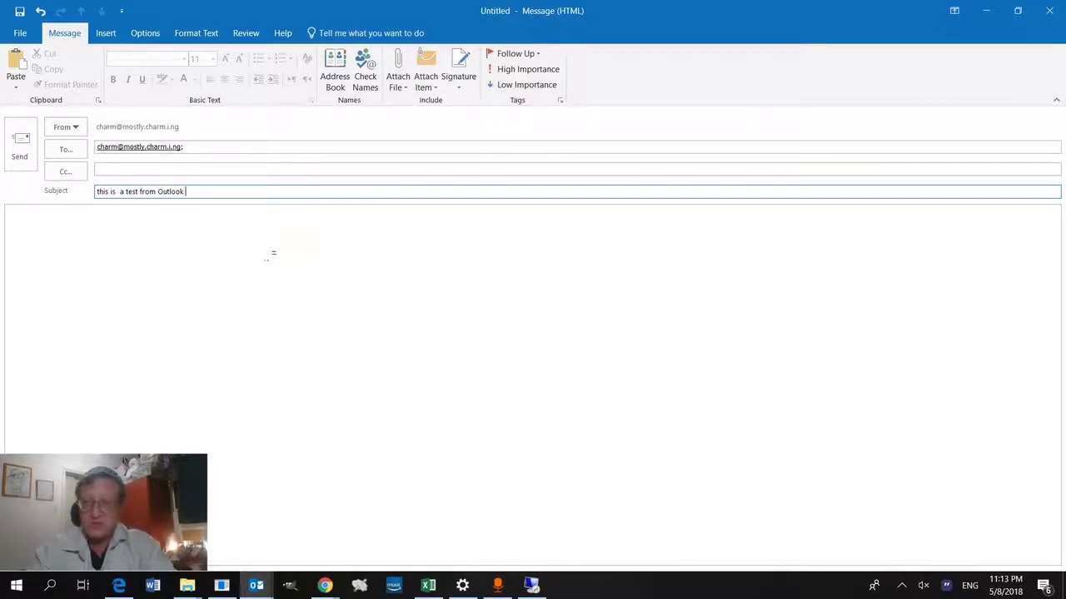
{"action": "left_click", "coordinate": [227, 271]}
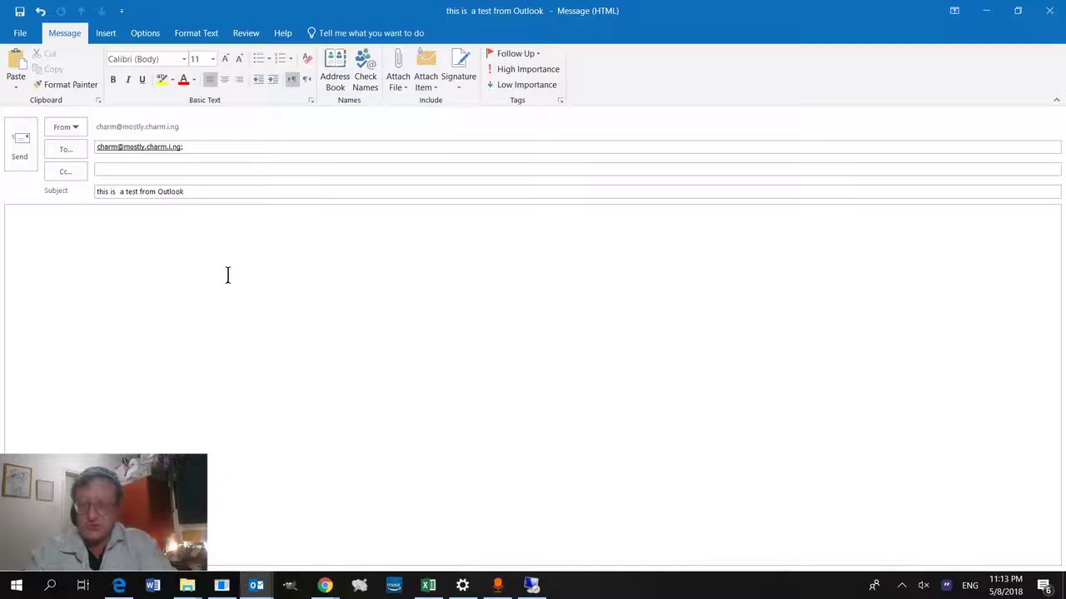
{"action": "key", "text": "ctrl+z"}
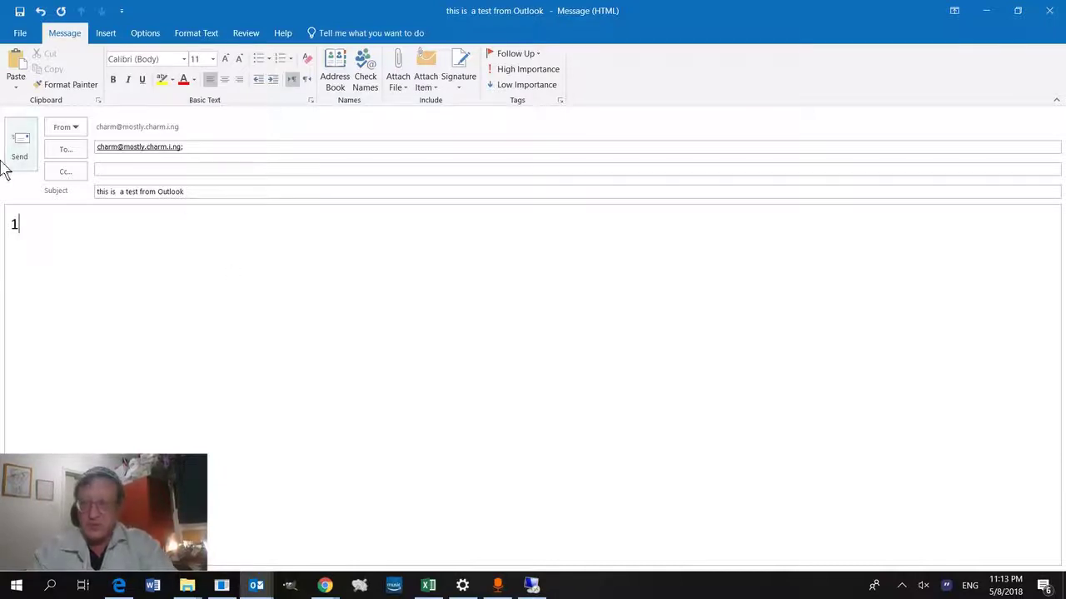
{"action": "left_click", "coordinate": [19, 159]}
{"action": "left_click", "coordinate": [19, 163]}
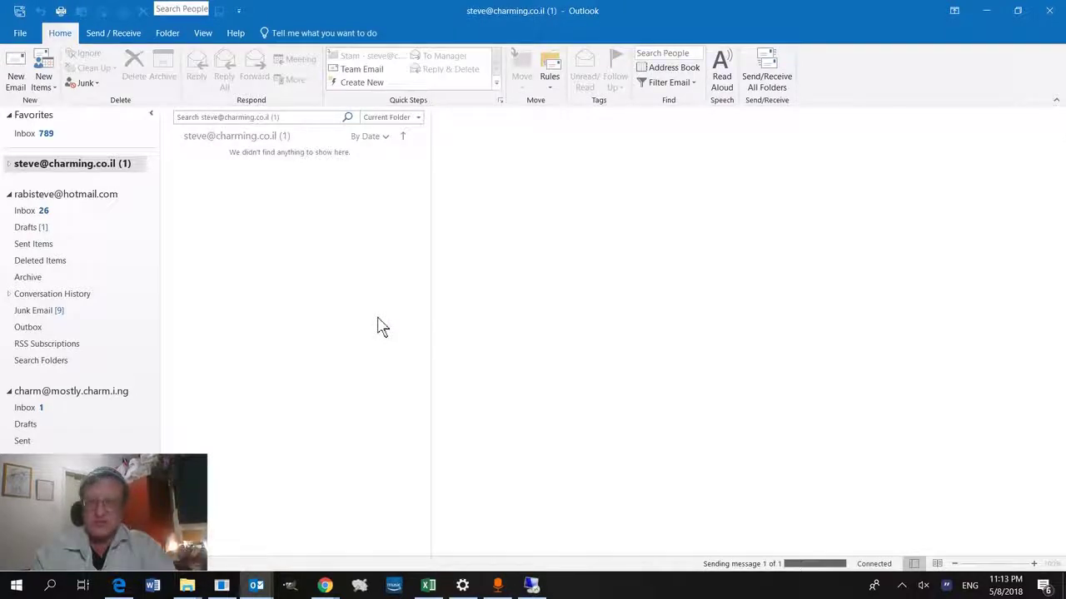
Step: Open the newly arrived 11:14 PM test message in the new account's Inbox
{"action": "left_click", "coordinate": [52, 410]}
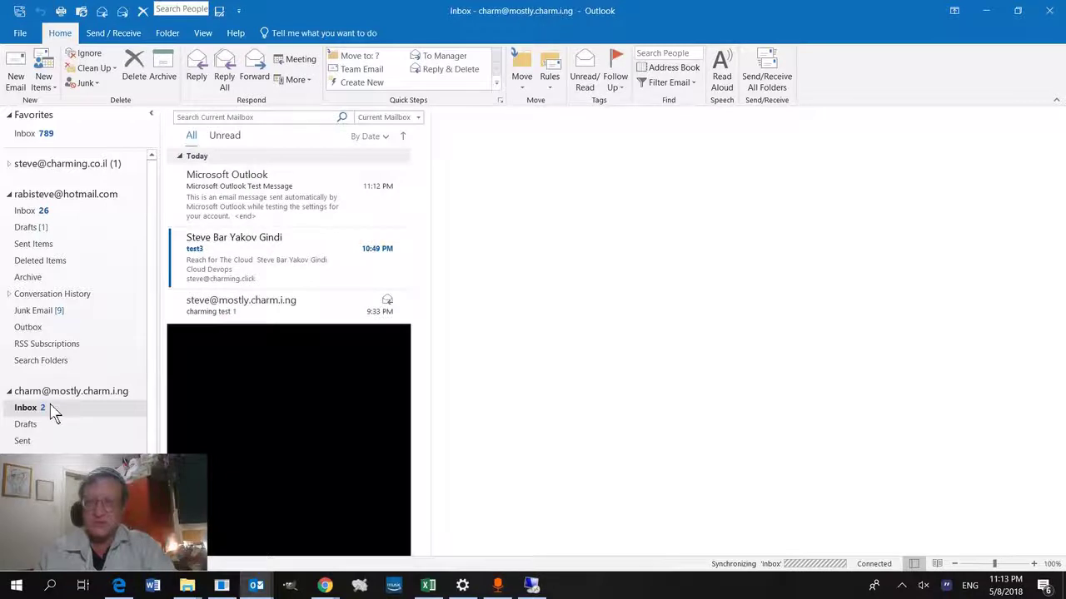
{"action": "left_click", "coordinate": [245, 200]}
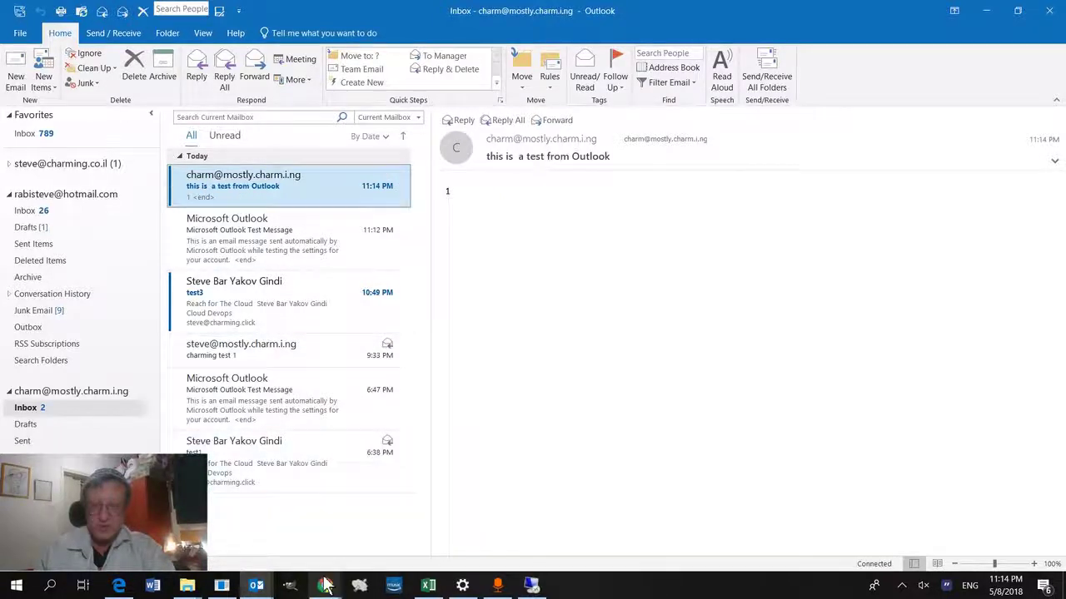
Step: Switch to Chrome and navigate forward to the Charming Full Email Server marketplace page
{"action": "mouse_move", "coordinate": [327, 587]}
{"action": "left_click", "coordinate": [377, 535]}
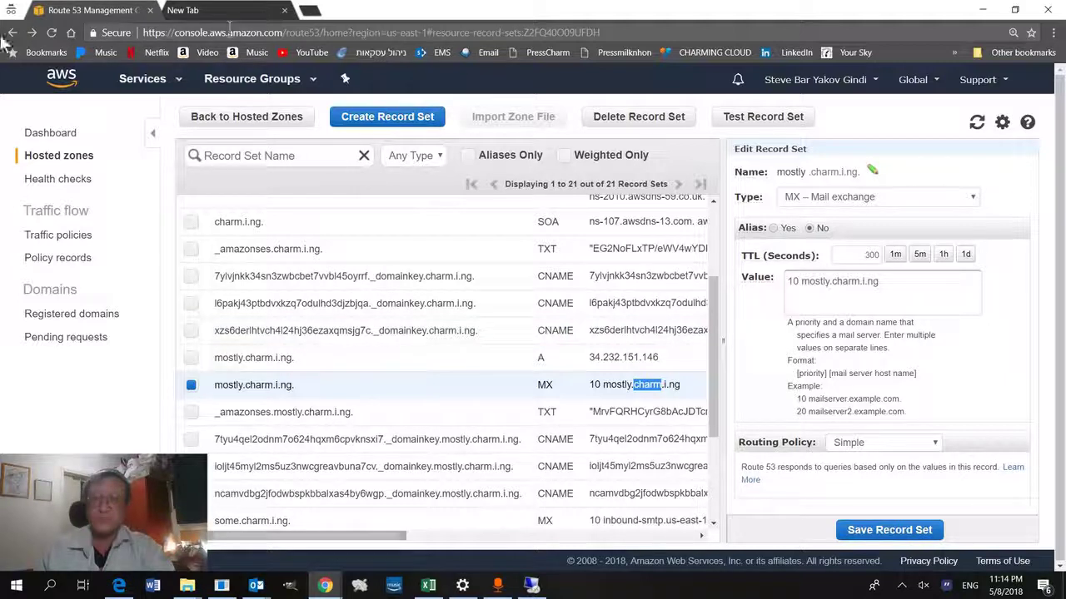
{"action": "left_click", "coordinate": [31, 35]}
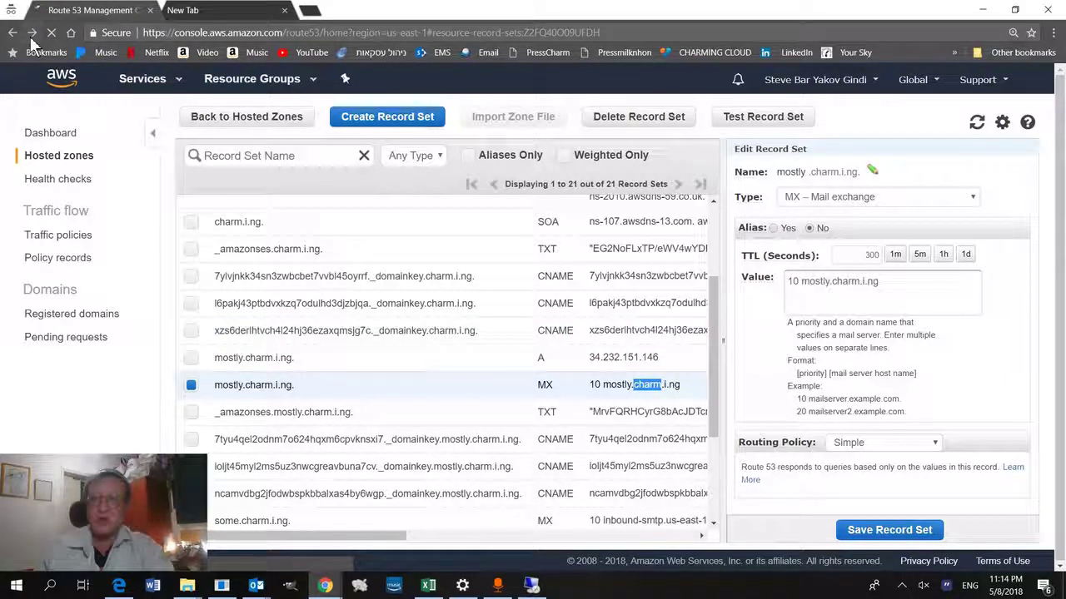
{"action": "right_click", "coordinate": [31, 37]}
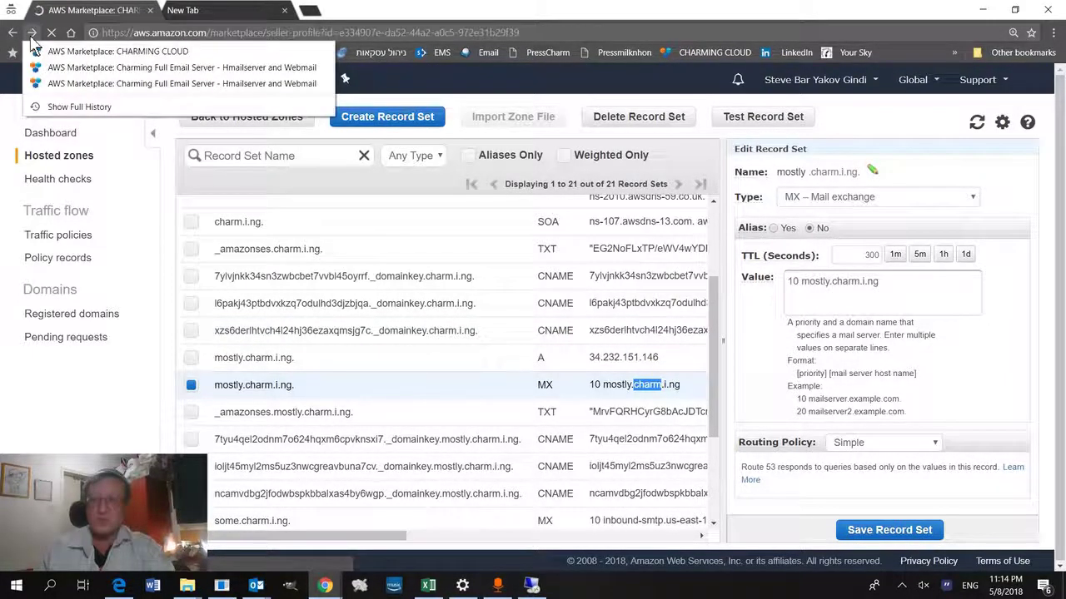
{"action": "left_click", "coordinate": [72, 90]}
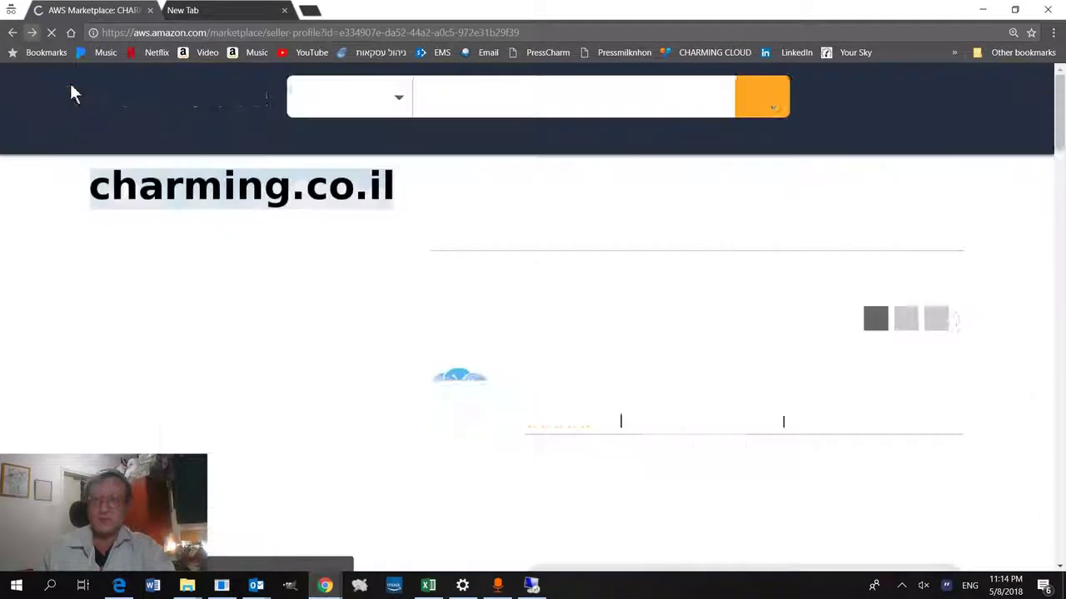
{"action": "key", "text": "alt+Right"}
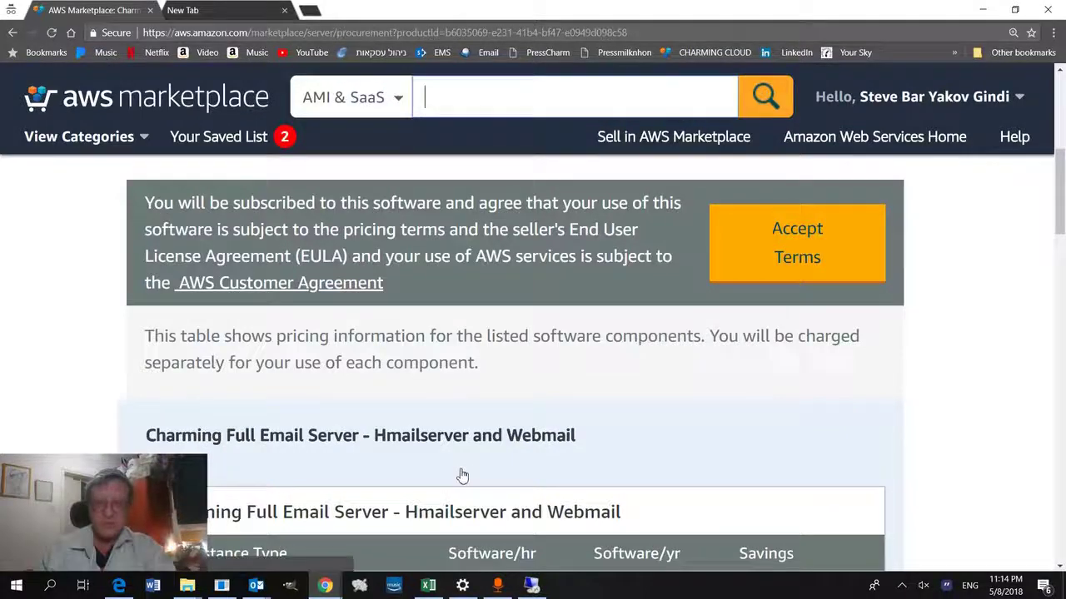
Step: Scroll the subscription page to review its EULA and per-instance pricing table
{"action": "scroll", "coordinate": [514, 358], "scroll_direction": "down", "scroll_amount": 2}
{"action": "scroll", "coordinate": [514, 358], "scroll_direction": "up", "scroll_amount": 3}
{"action": "scroll", "coordinate": [514, 358], "scroll_direction": "down", "scroll_amount": 5}
{"action": "scroll", "coordinate": [514, 358], "scroll_direction": "down", "scroll_amount": 8}
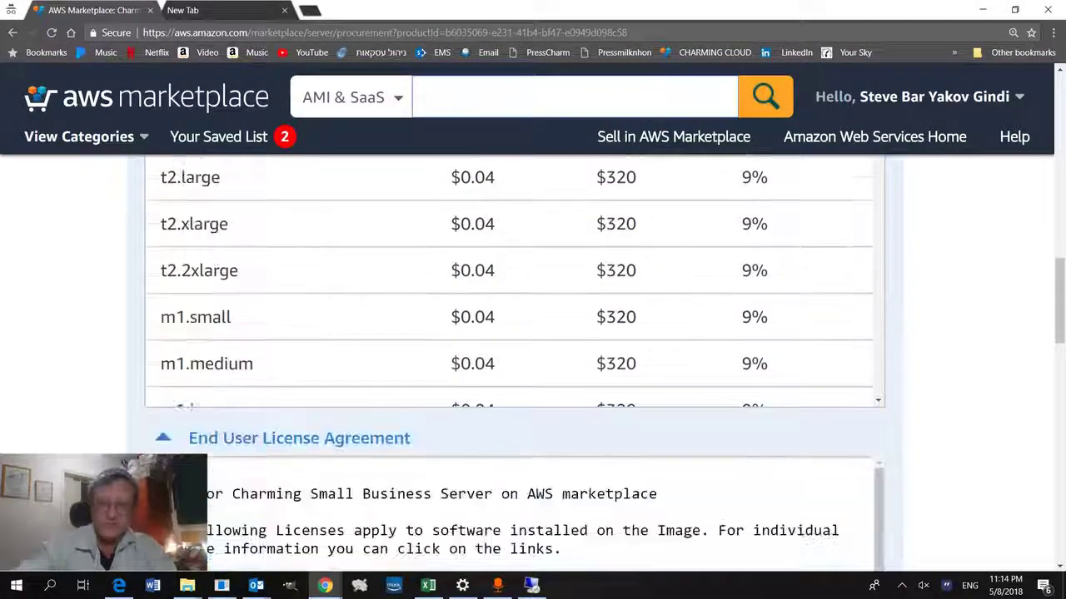
{"action": "scroll", "coordinate": [515, 358], "scroll_direction": "down", "scroll_amount": 1}
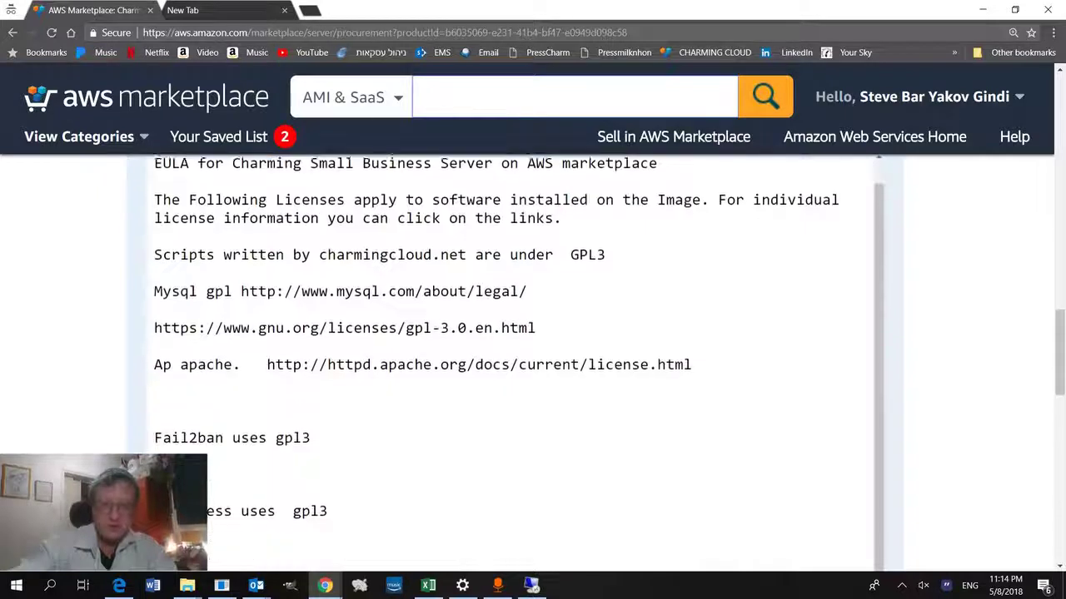
{"action": "scroll", "coordinate": [514, 358], "scroll_direction": "up", "scroll_amount": 5}
{"action": "scroll", "coordinate": [531, 452], "scroll_direction": "up", "scroll_amount": 5}
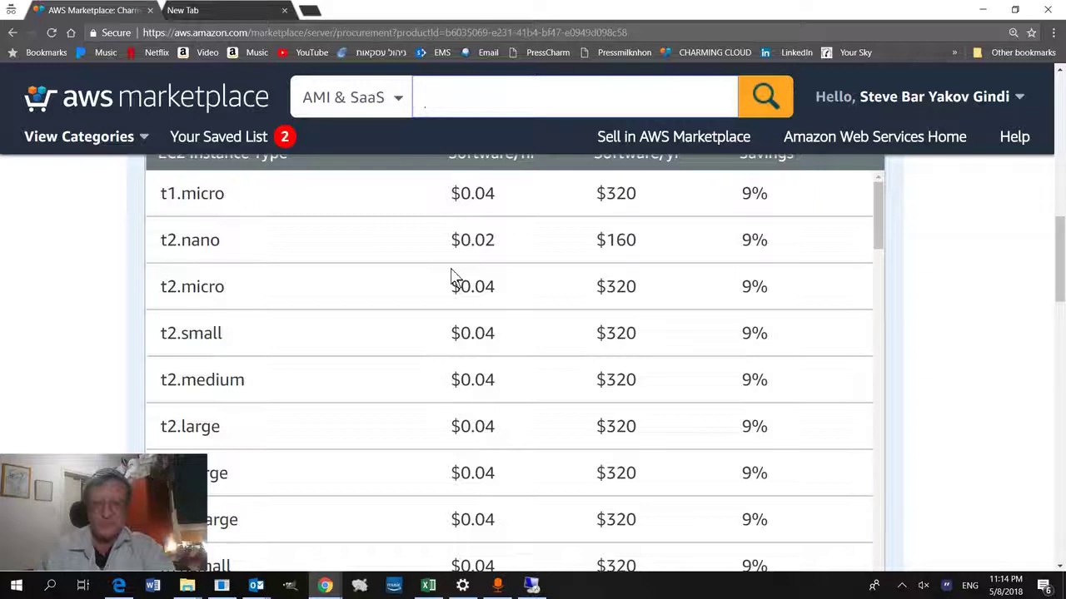
{"action": "left_click_drag", "start_coordinate": [162, 476], "coordinate": [439, 475]}
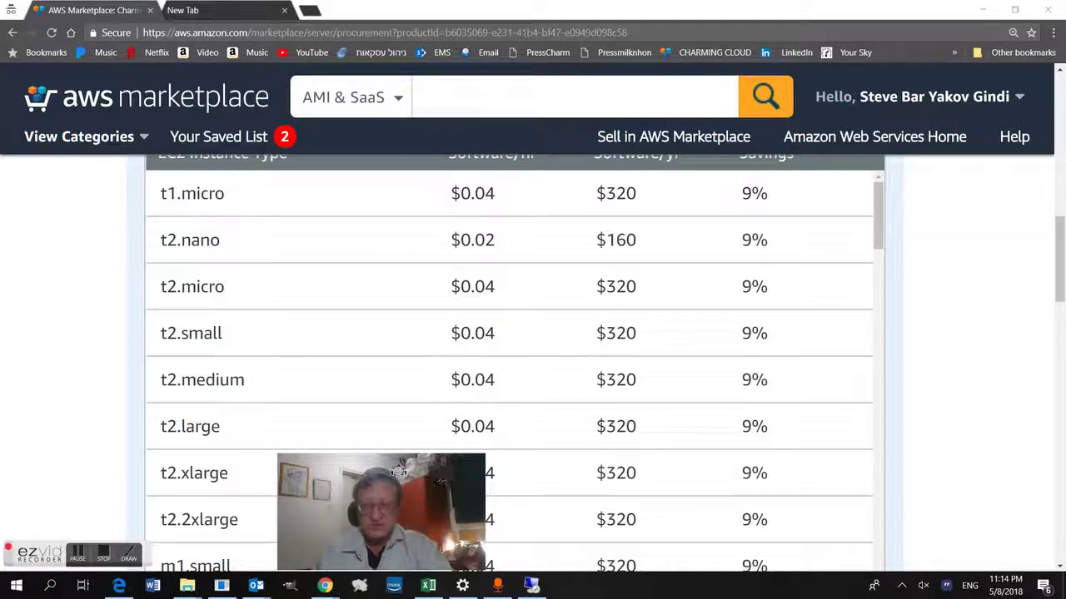